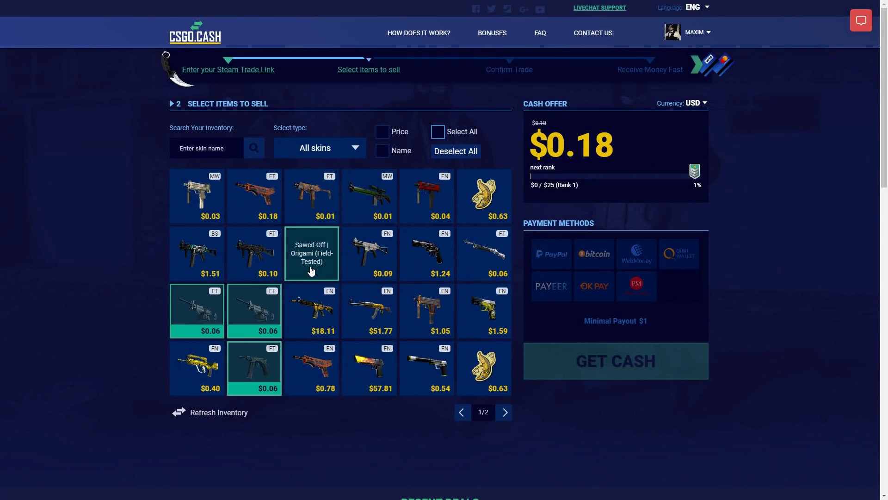
Add the $1.51 UMP-45 skin to the sale and cash out for $1.85.
{"action": "left_click", "coordinate": [213, 263]}
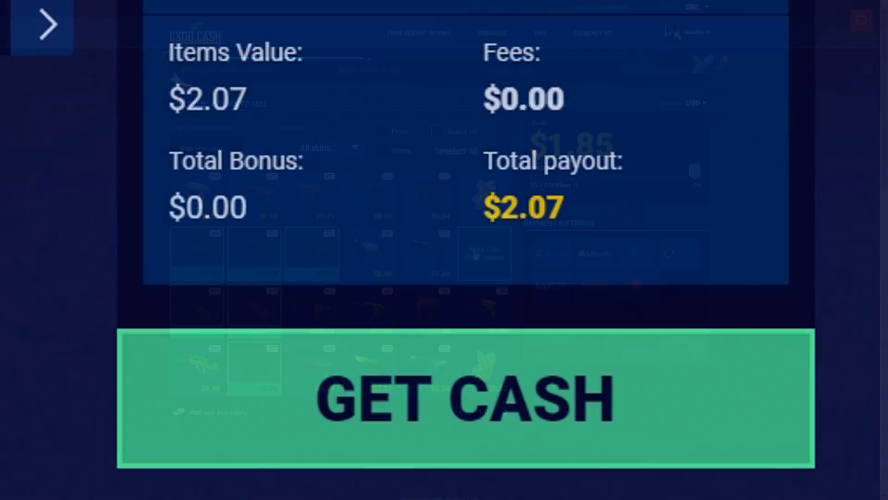
{"action": "left_click", "coordinate": [604, 345]}
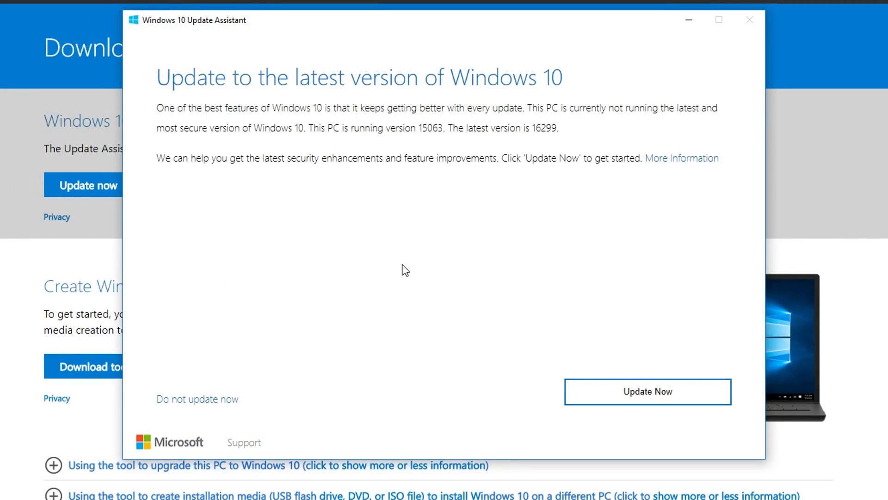
Start the Windows 10 Update Assistant's update to version 16299.
{"action": "left_click", "coordinate": [648, 391]}
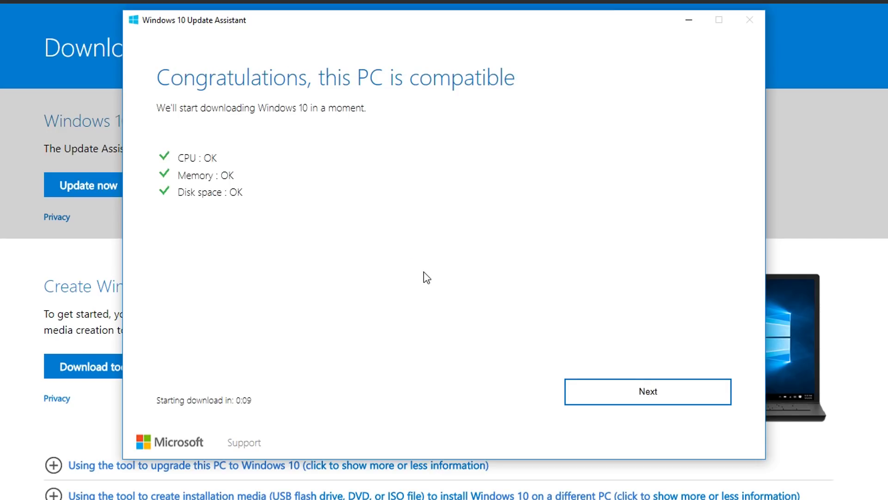
Begin the Windows 10 update download, then restart the PC to finish installing.
{"action": "left_click", "coordinate": [628, 390]}
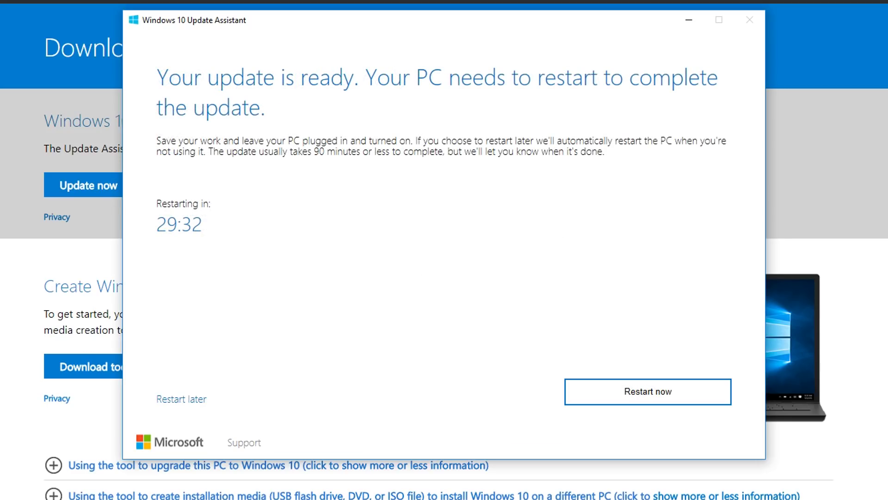
{"action": "left_click", "coordinate": [631, 397]}
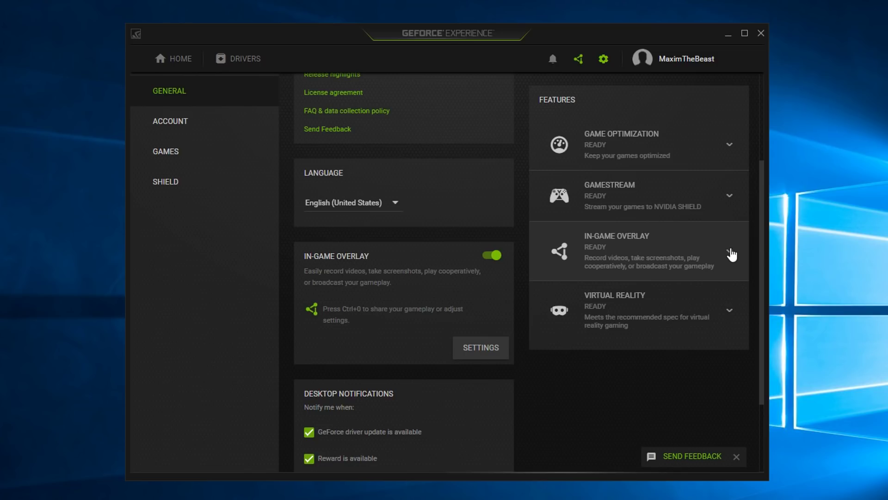
Expand the In-Game Overlay row in GeForce Experience General settings to see its requirements.
{"action": "left_click", "coordinate": [729, 253]}
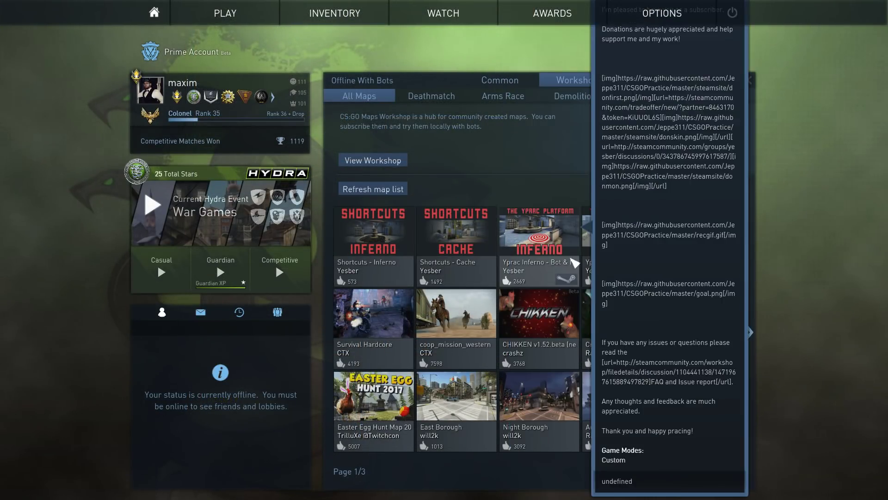
Page to the last workshop map page and choose the FPS Benchmark map.
{"action": "left_click", "coordinate": [753, 332]}
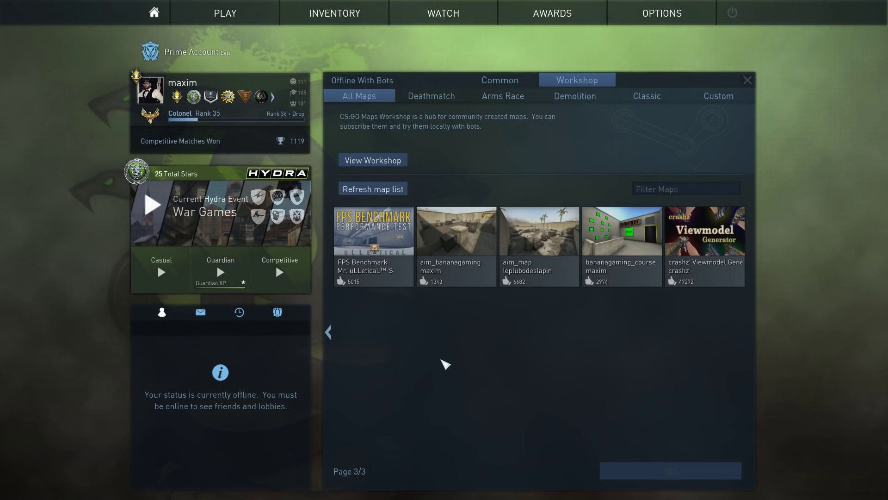
{"action": "left_click", "coordinate": [375, 236]}
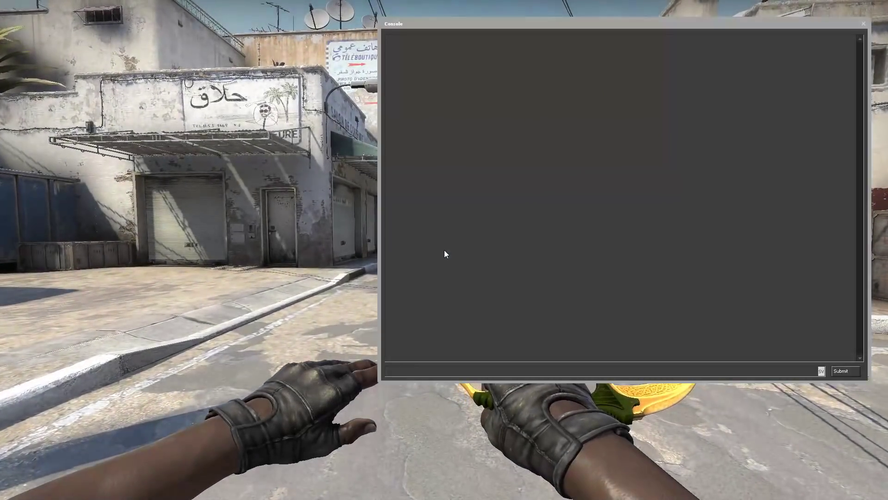
{"action": "type", "text": "m_rawin"}
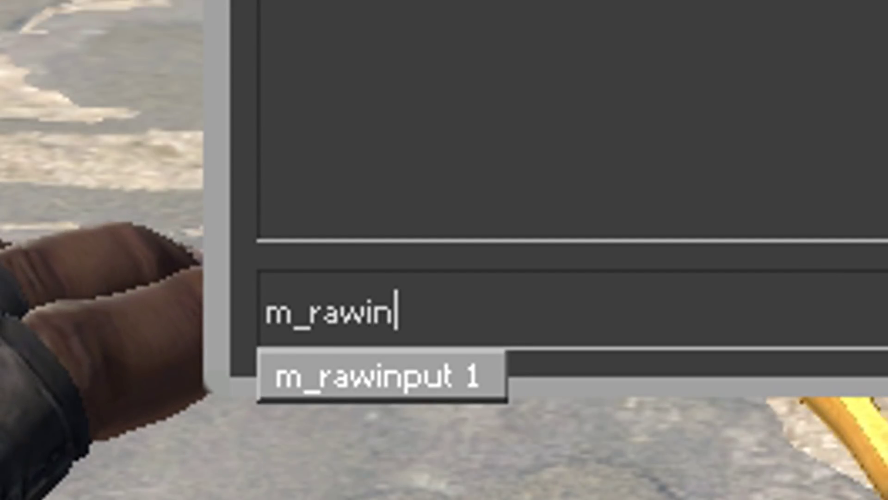
{"action": "type", "text": "put 1"}
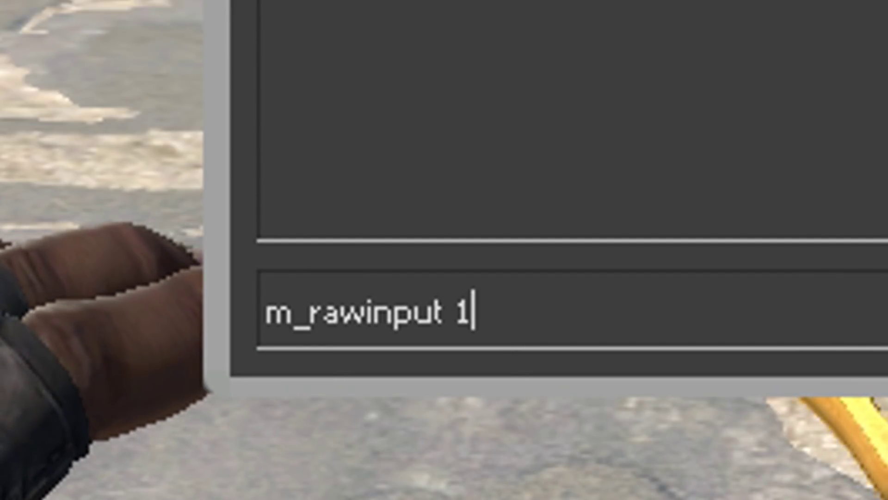
Run m_rawinput 1 in the console and close the console.
{"action": "key", "text": "Return"}
{"action": "key", "text": "grave"}
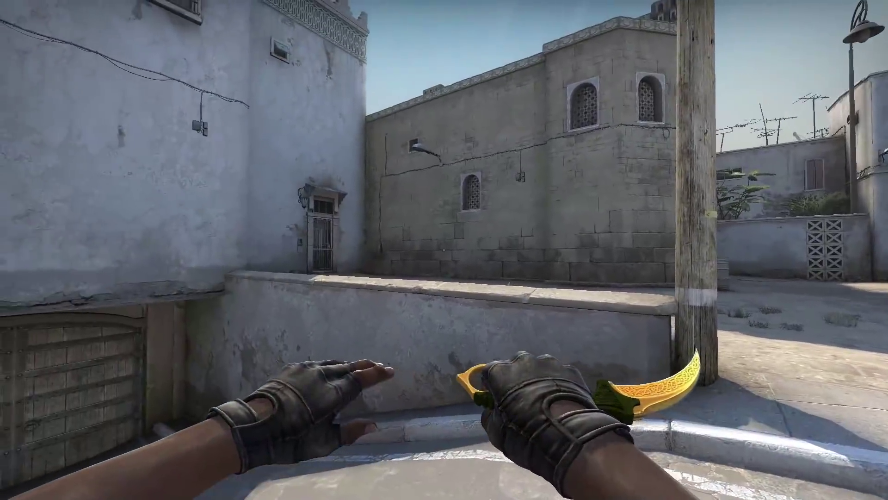
{"action": "key", "text": "w"}
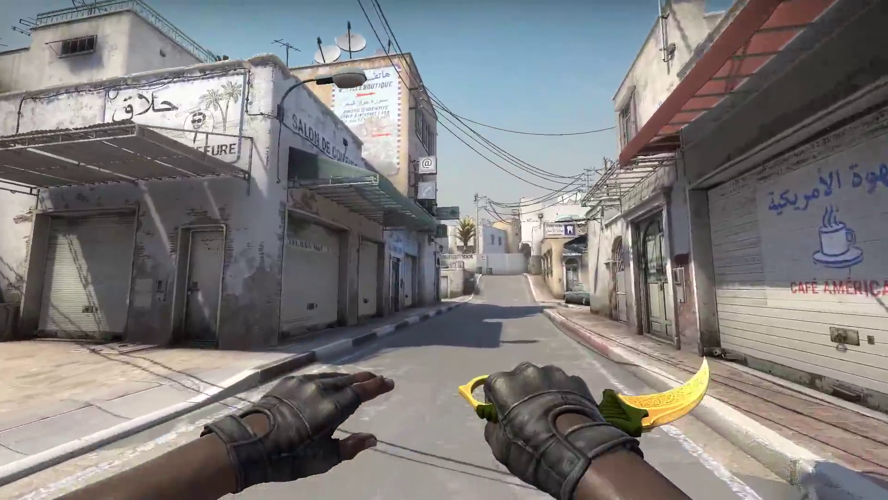
{"action": "key", "text": "w"}
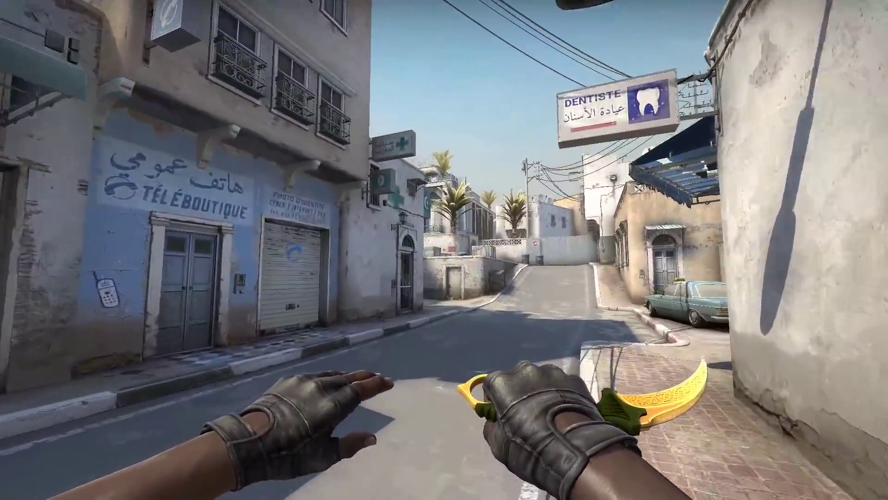
{"action": "key", "text": "w"}
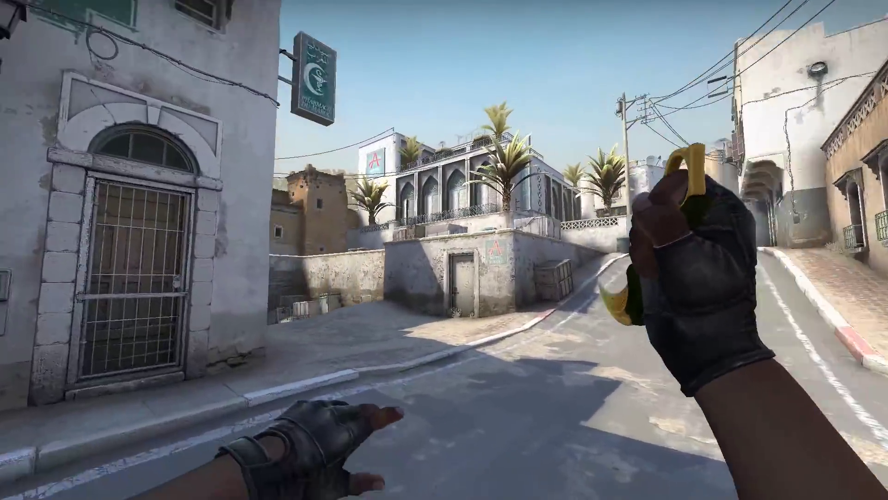
{"action": "key", "text": "w"}
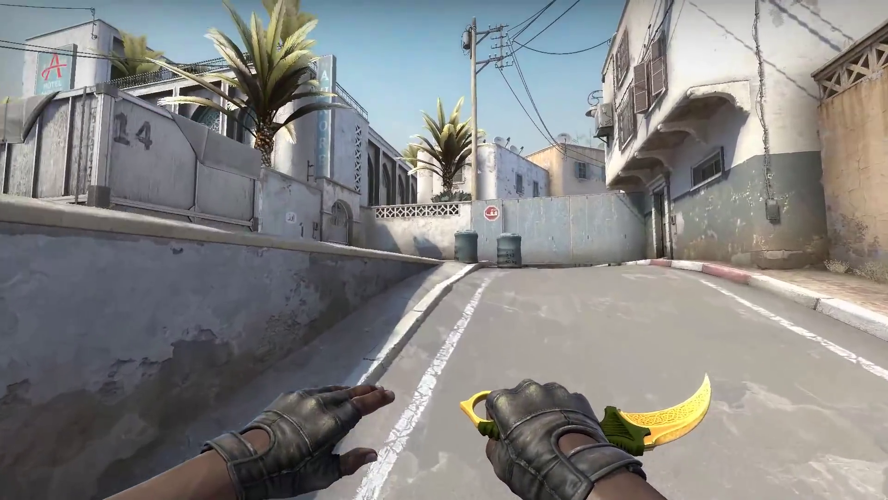